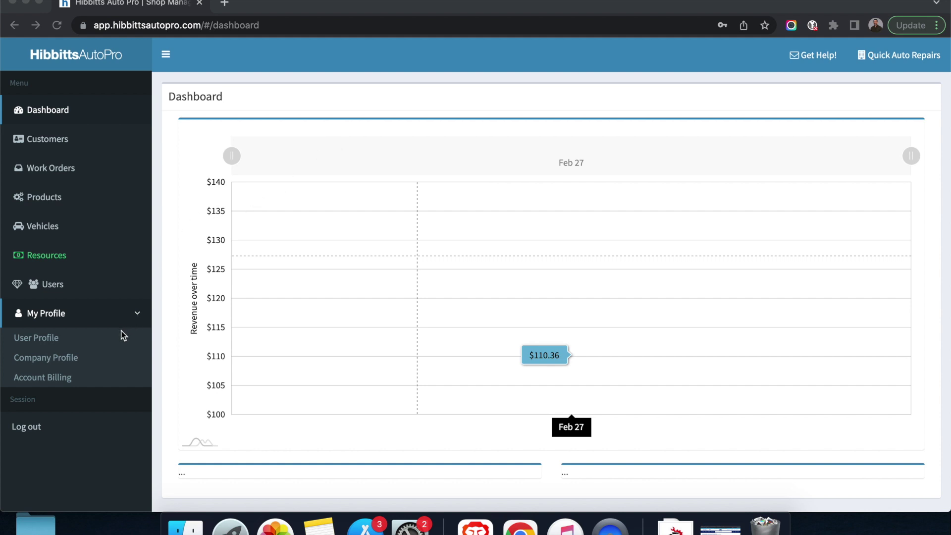
Start the Premium Printing free trial in account billing and save its options with the first document template
{"action": "left_click", "coordinate": [45, 381]}
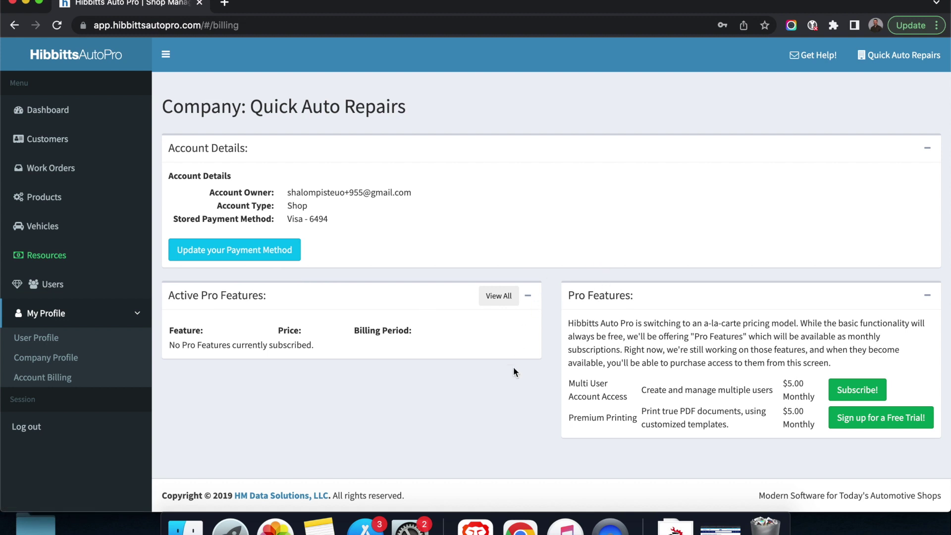
{"action": "scroll", "coordinate": [456, 406], "scroll_direction": "down", "scroll_amount": 1}
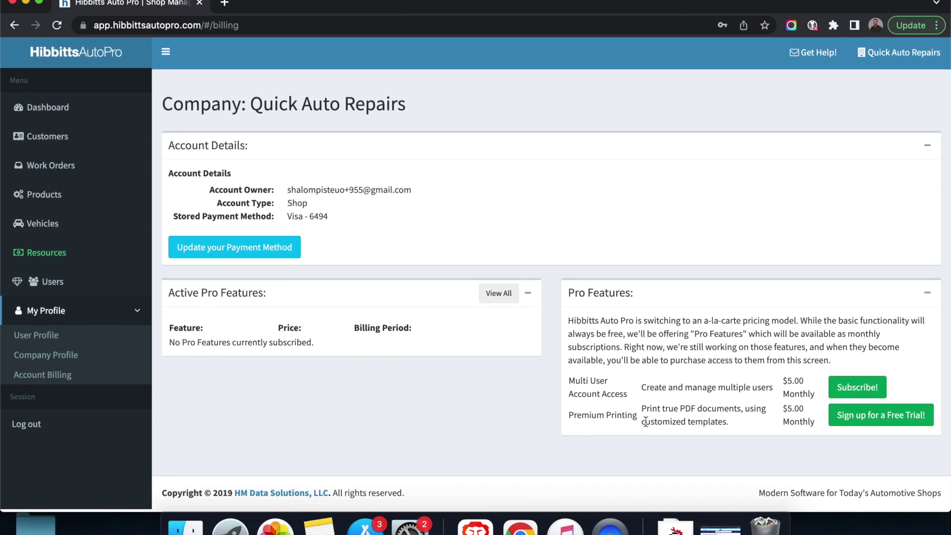
{"action": "left_click", "coordinate": [861, 417]}
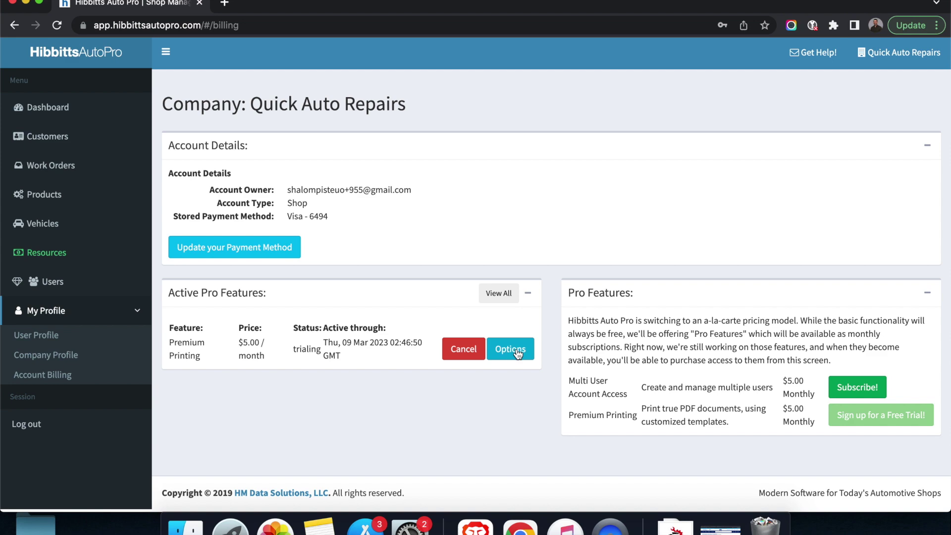
{"action": "left_click", "coordinate": [507, 355]}
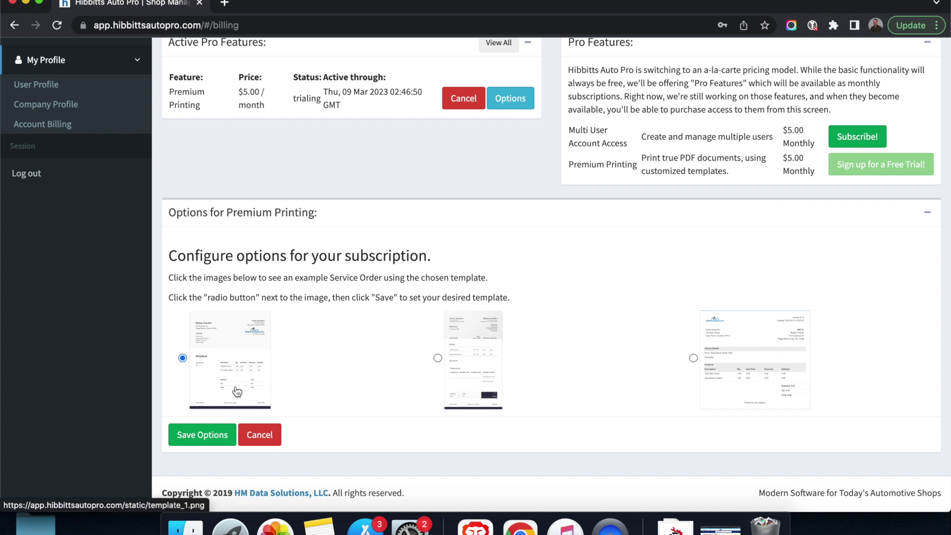
{"action": "left_click", "coordinate": [208, 434]}
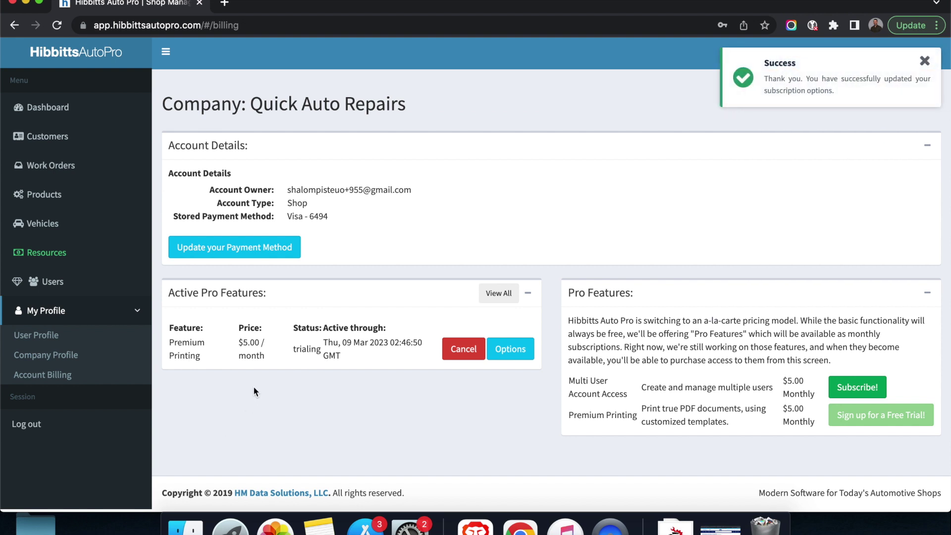
Open the 1997 Ford Mustang work order and review its customer info, line items, notes and payments
{"action": "left_click", "coordinate": [78, 167]}
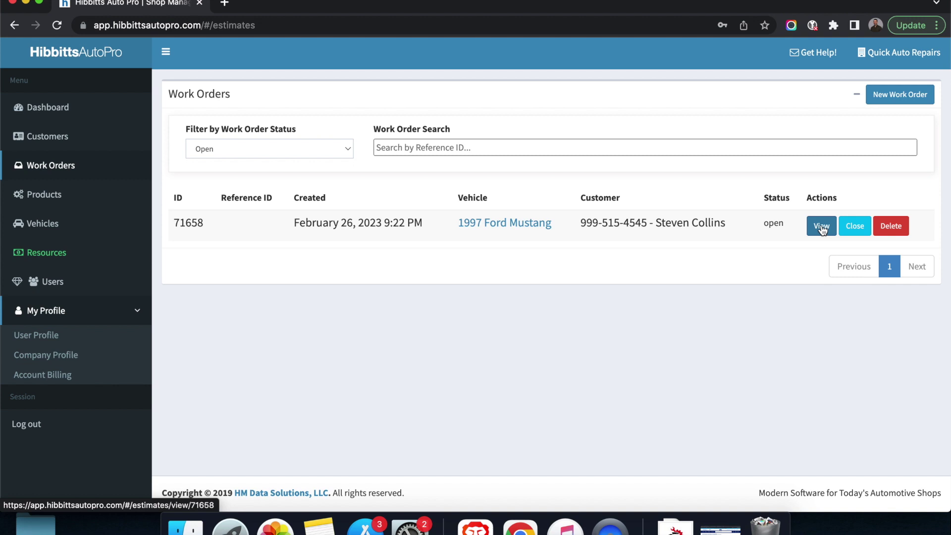
{"action": "left_click", "coordinate": [821, 227]}
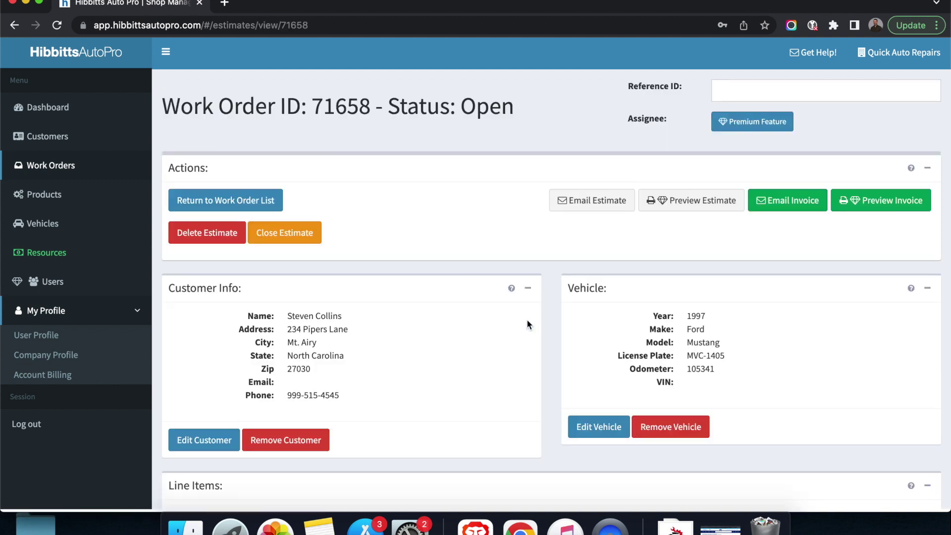
{"action": "scroll", "coordinate": [528, 323], "scroll_direction": "down", "scroll_amount": 3}
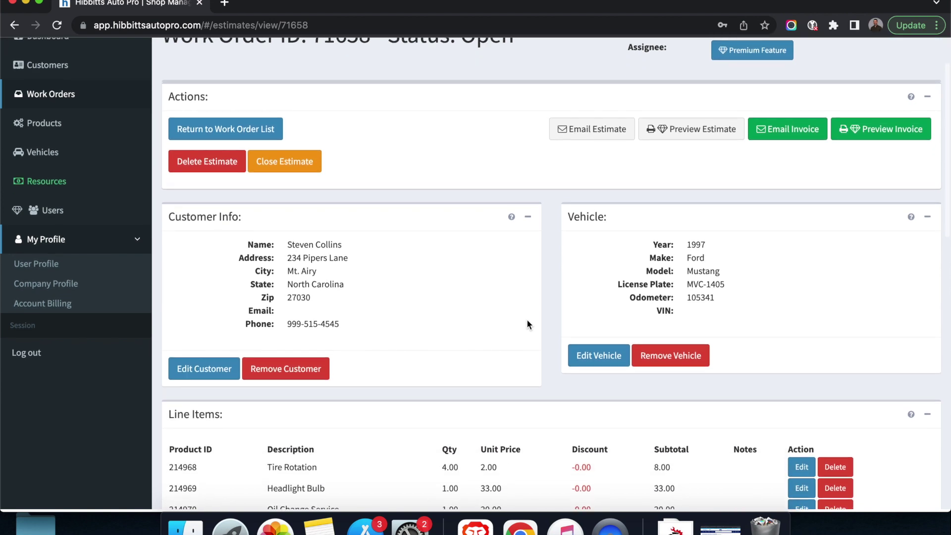
{"action": "scroll", "coordinate": [528, 323], "scroll_direction": "down", "scroll_amount": 10}
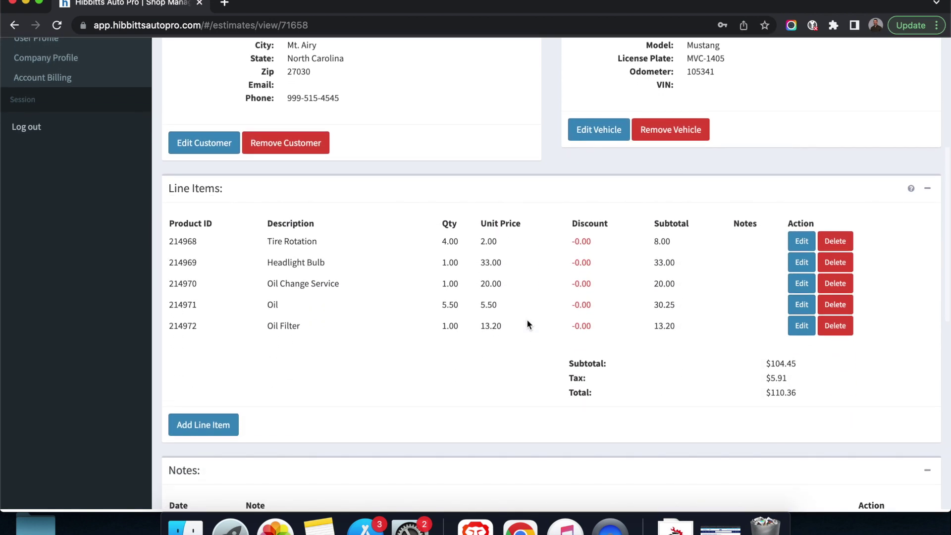
{"action": "scroll", "coordinate": [527, 325], "scroll_direction": "down", "scroll_amount": 2}
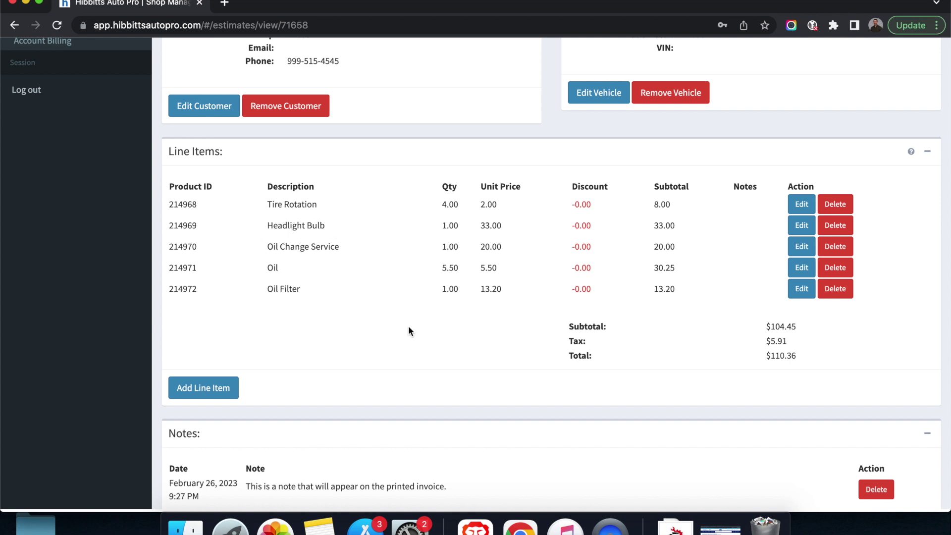
{"action": "scroll", "coordinate": [409, 330], "scroll_direction": "down", "scroll_amount": 3}
{"action": "scroll", "coordinate": [410, 330], "scroll_direction": "down", "scroll_amount": 6}
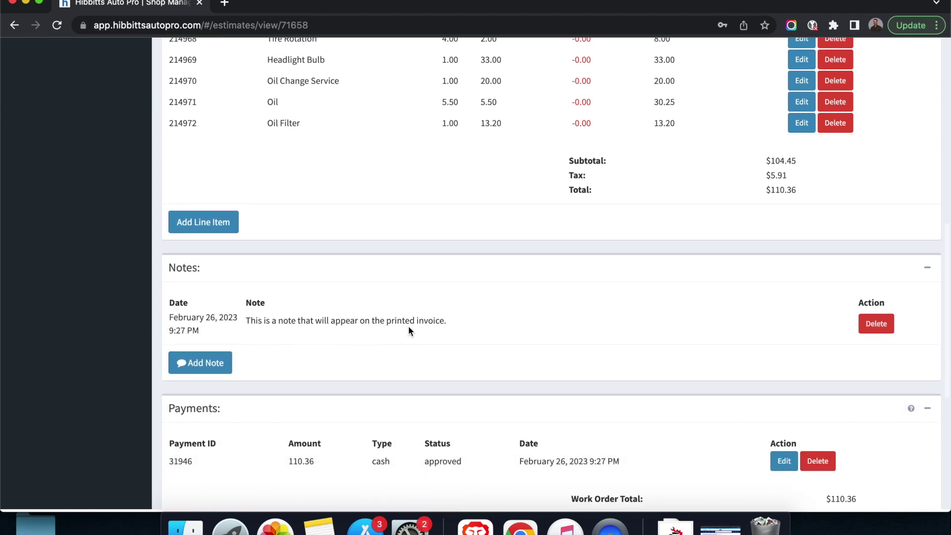
{"action": "scroll", "coordinate": [409, 330], "scroll_direction": "down", "scroll_amount": 2}
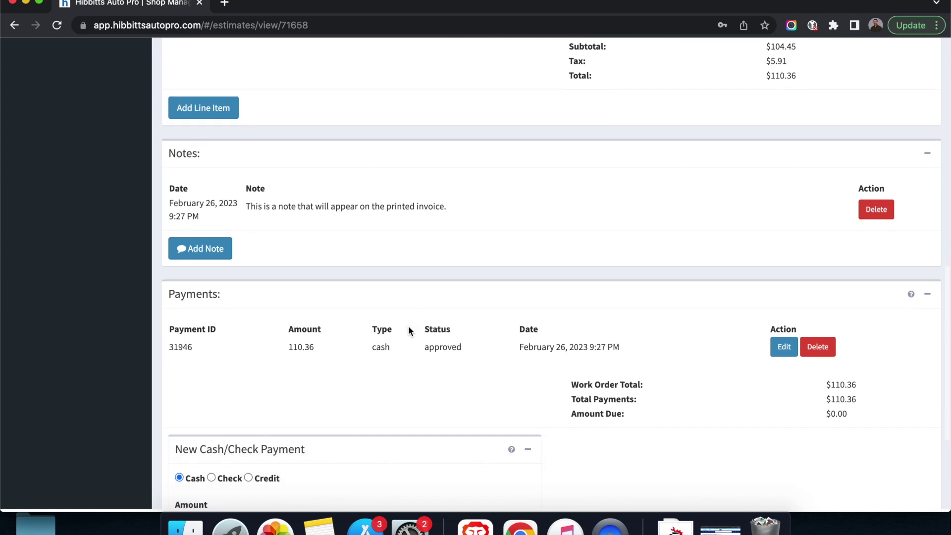
{"action": "scroll", "coordinate": [409, 330], "scroll_direction": "up", "scroll_amount": 12}
{"action": "scroll", "coordinate": [410, 329], "scroll_direction": "up", "scroll_amount": 10}
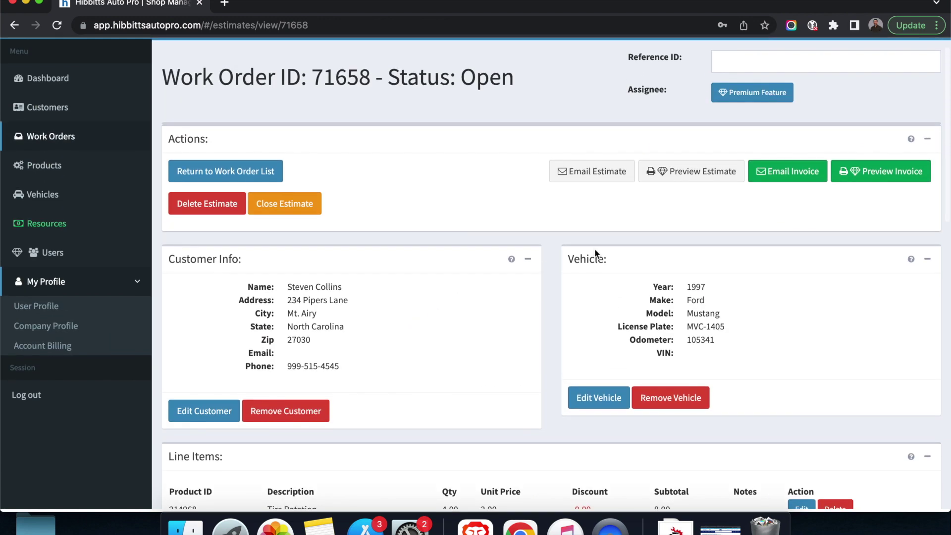
{"action": "scroll", "coordinate": [594, 250], "scroll_direction": "up", "scroll_amount": 2}
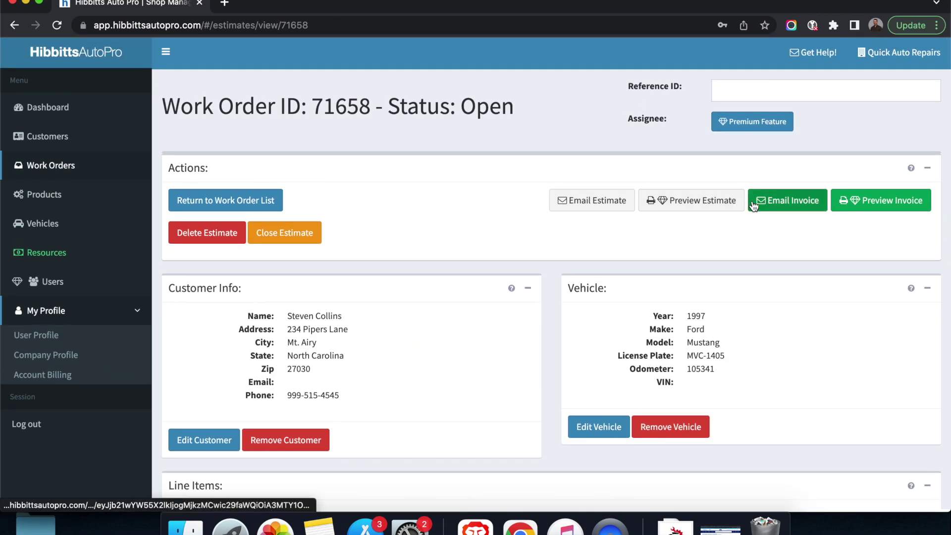
Preview the work order's invoice and examine its customer and vehicle details, line items, totals, payments and notes
{"action": "left_click", "coordinate": [884, 202]}
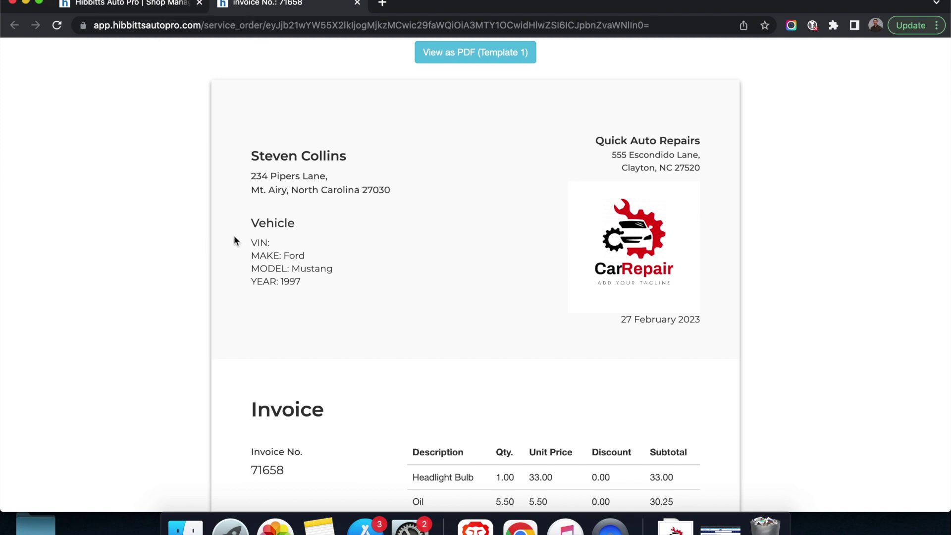
{"action": "scroll", "coordinate": [562, 346], "scroll_direction": "down", "scroll_amount": 3}
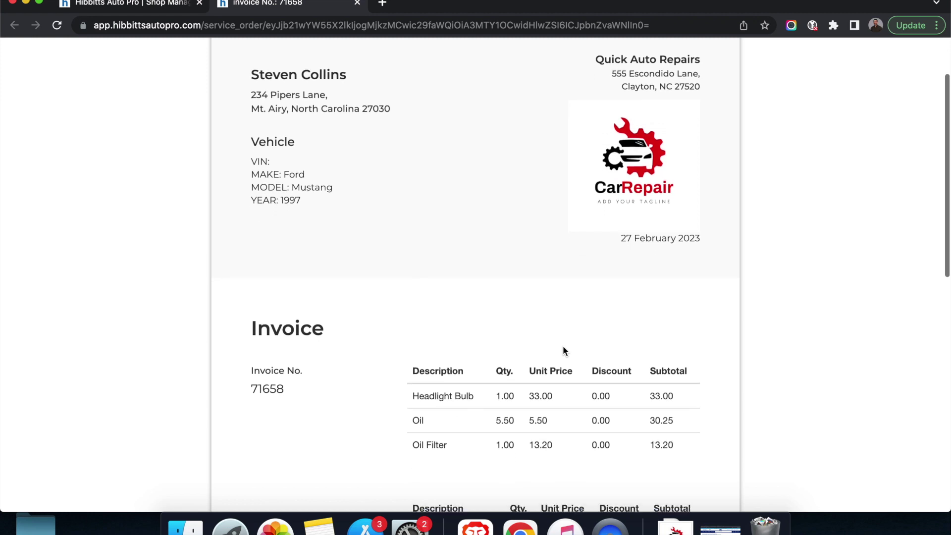
{"action": "scroll", "coordinate": [562, 346], "scroll_direction": "up", "scroll_amount": 1}
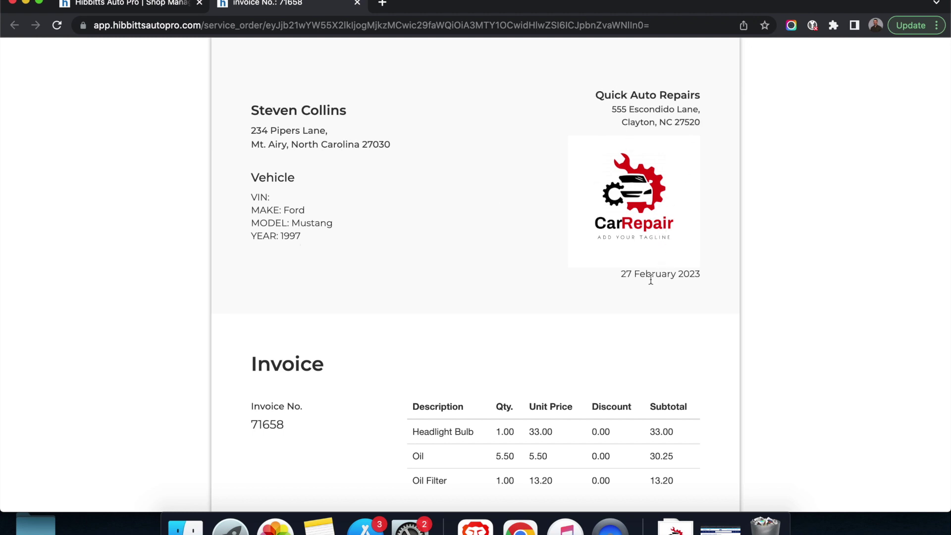
{"action": "scroll", "coordinate": [599, 301], "scroll_direction": "down", "scroll_amount": 2}
{"action": "scroll", "coordinate": [598, 301], "scroll_direction": "down", "scroll_amount": 3}
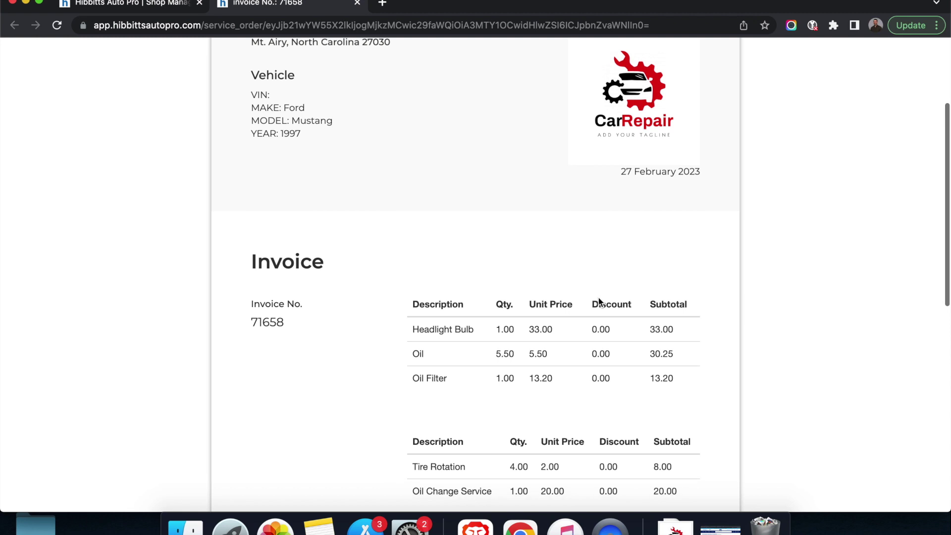
{"action": "scroll", "coordinate": [598, 301], "scroll_direction": "down", "scroll_amount": 2}
{"action": "scroll", "coordinate": [599, 300], "scroll_direction": "down", "scroll_amount": 3}
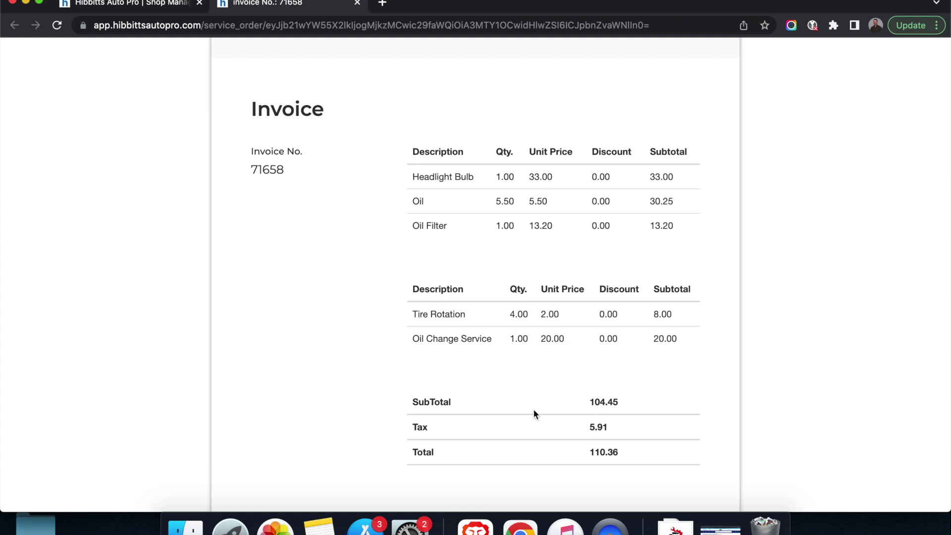
{"action": "scroll", "coordinate": [471, 463], "scroll_direction": "down", "scroll_amount": 5}
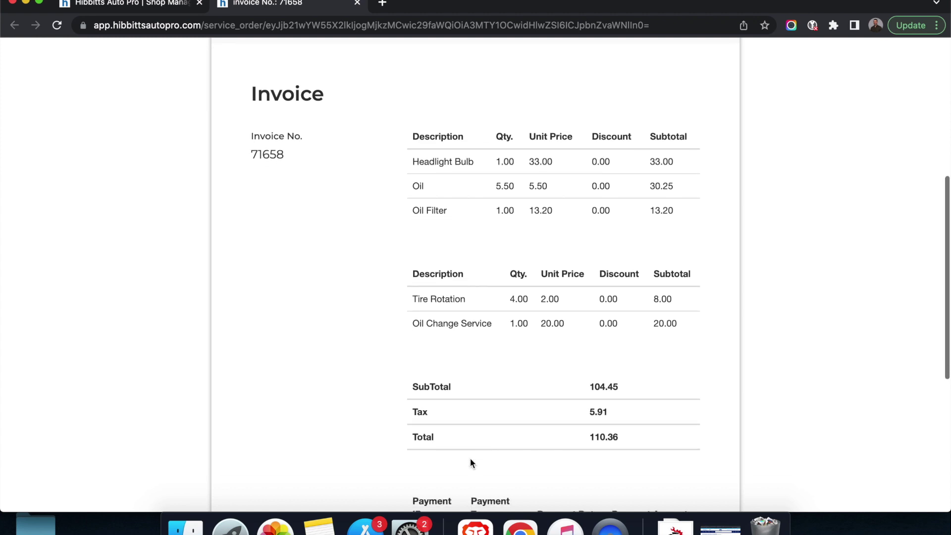
{"action": "scroll", "coordinate": [471, 459], "scroll_direction": "down", "scroll_amount": 5}
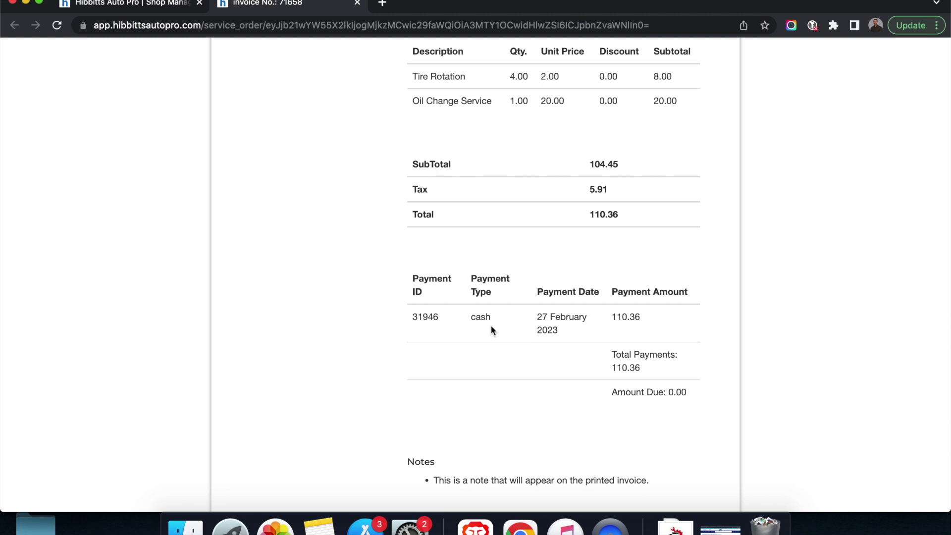
{"action": "scroll", "coordinate": [484, 396], "scroll_direction": "down", "scroll_amount": 3}
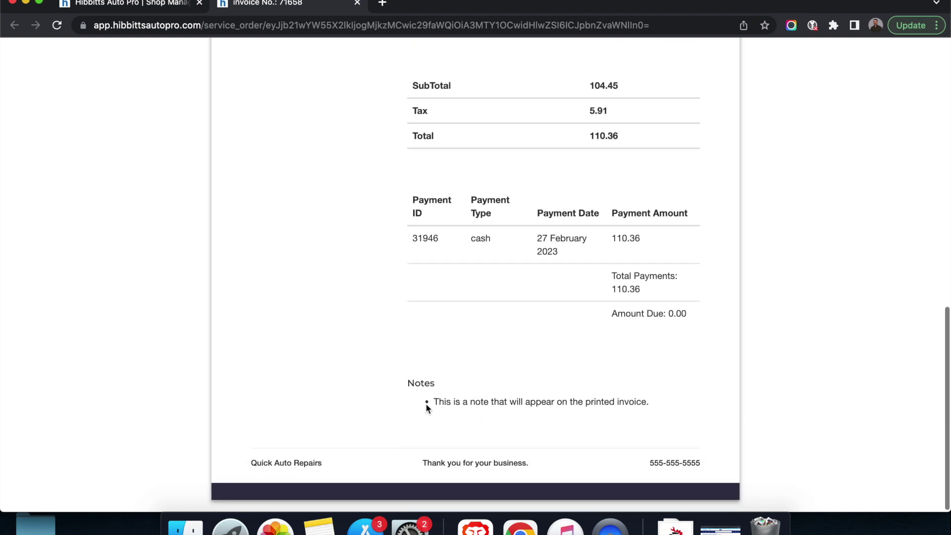
Highlight the invoice's note and the footer's thank-you message and phone number to inspect them, then clear the selection
{"action": "left_click_drag", "start_coordinate": [434, 402], "coordinate": [695, 401]}
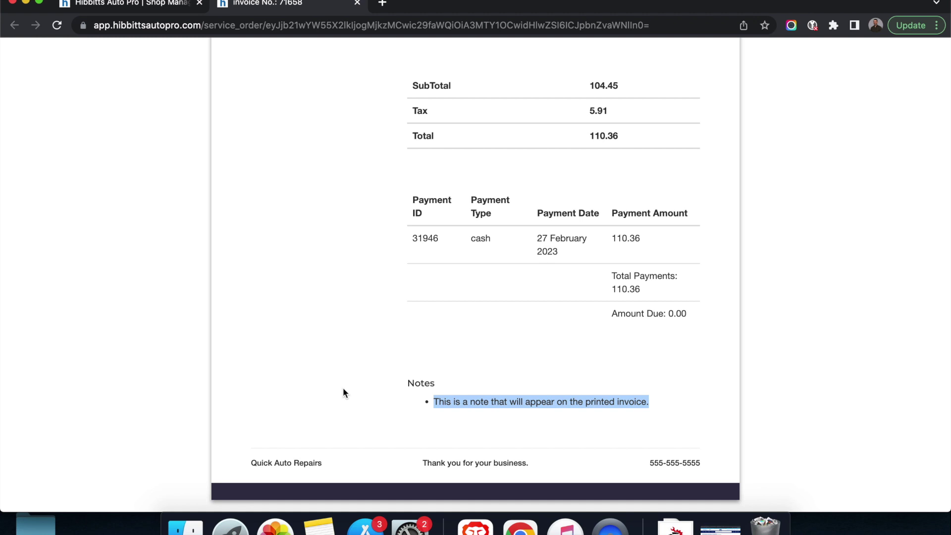
{"action": "scroll", "coordinate": [352, 356], "scroll_direction": "down", "scroll_amount": 1}
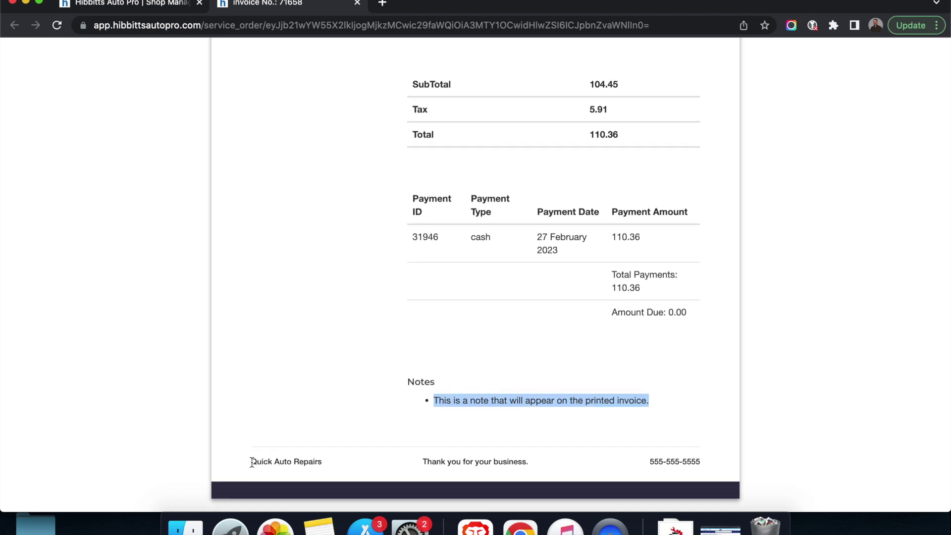
{"action": "left_click_drag", "start_coordinate": [424, 462], "coordinate": [551, 463]}
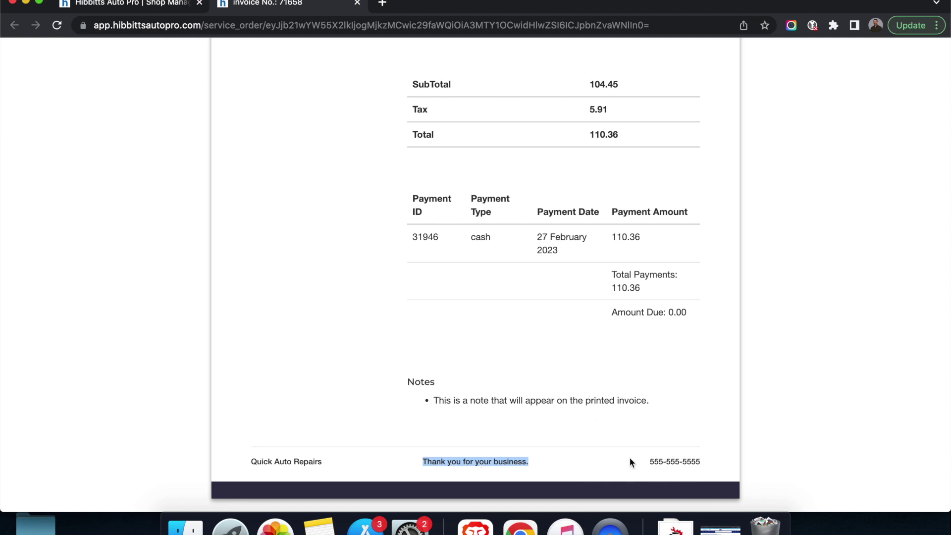
{"action": "left_click_drag", "start_coordinate": [643, 460], "coordinate": [743, 457]}
{"action": "left_click", "coordinate": [491, 412]}
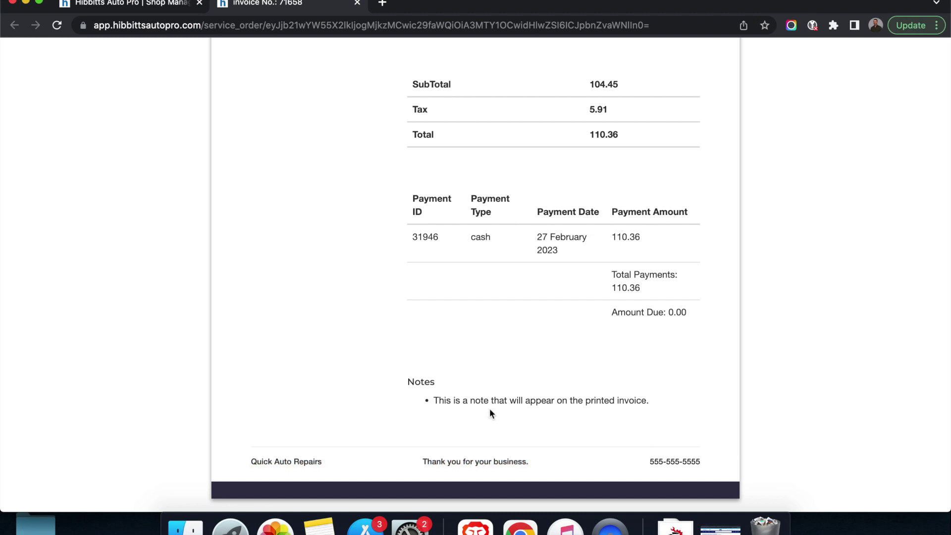
View the invoice as a PDF using Template 1, review both pages, and close it to return to the work order
{"action": "scroll", "coordinate": [490, 411], "scroll_direction": "up", "scroll_amount": 15}
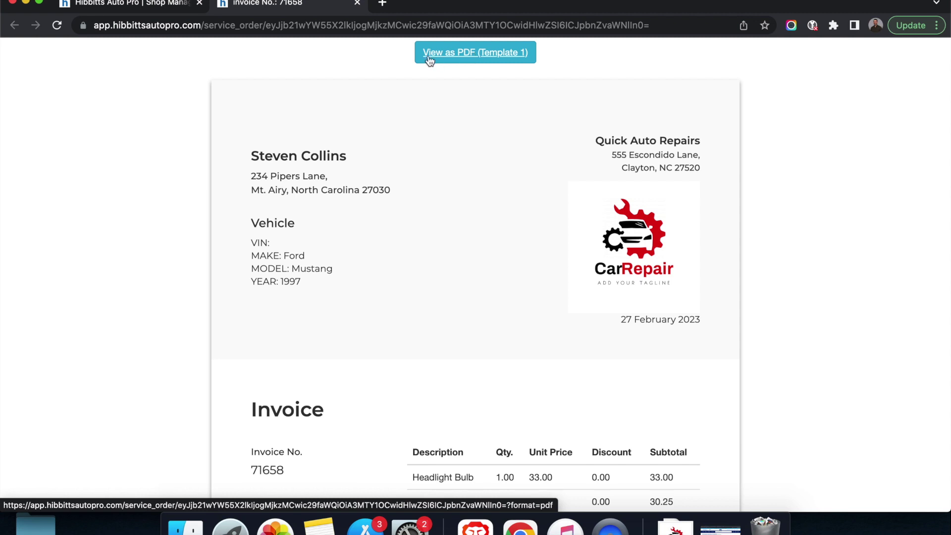
{"action": "left_click", "coordinate": [461, 55]}
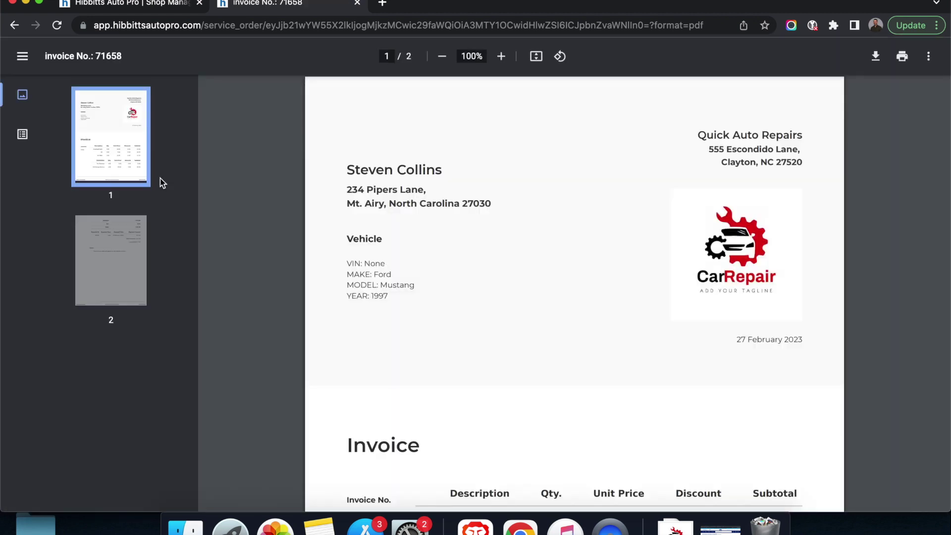
{"action": "scroll", "coordinate": [599, 333], "scroll_direction": "down", "scroll_amount": 5}
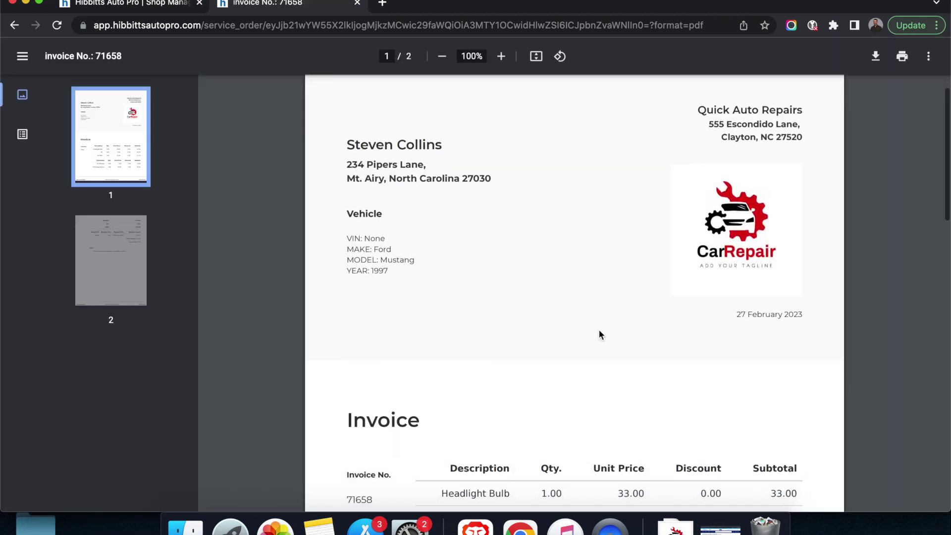
{"action": "scroll", "coordinate": [599, 331], "scroll_direction": "up", "scroll_amount": 2}
{"action": "scroll", "coordinate": [599, 330], "scroll_direction": "down", "scroll_amount": 7}
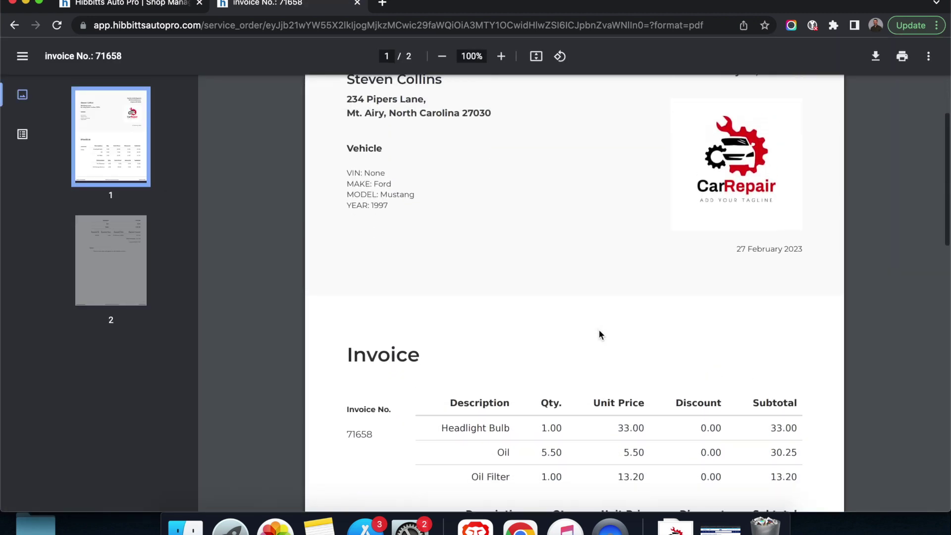
{"action": "scroll", "coordinate": [599, 333], "scroll_direction": "down", "scroll_amount": 5}
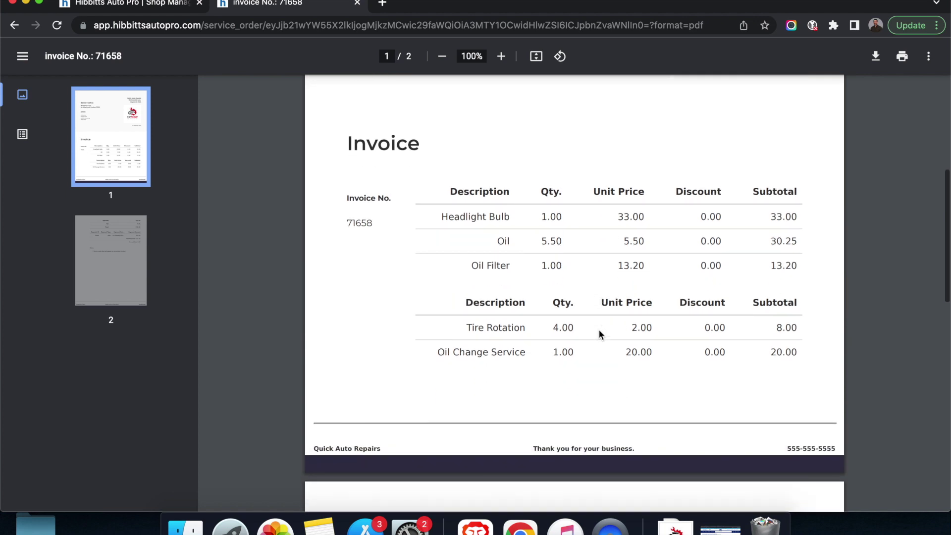
{"action": "scroll", "coordinate": [599, 332], "scroll_direction": "down", "scroll_amount": 10}
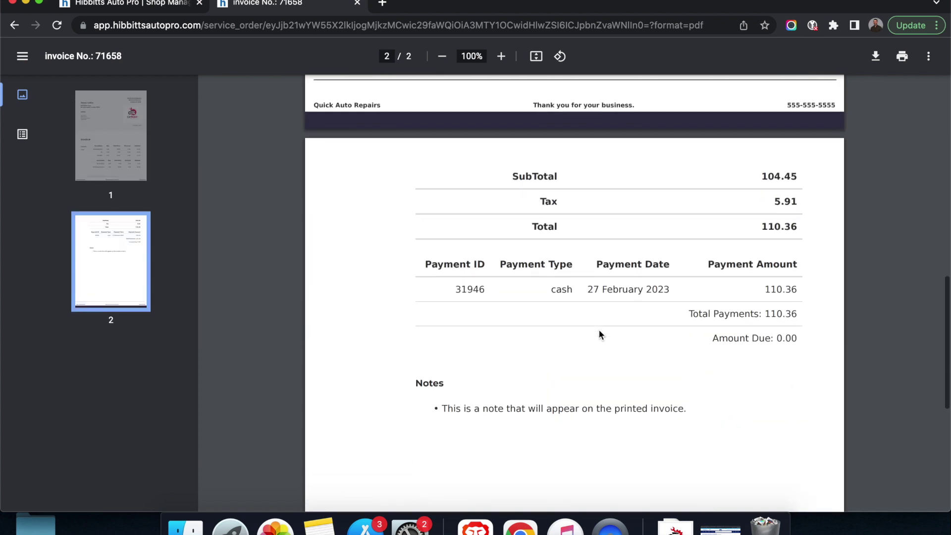
{"action": "scroll", "coordinate": [599, 332], "scroll_direction": "up", "scroll_amount": 20}
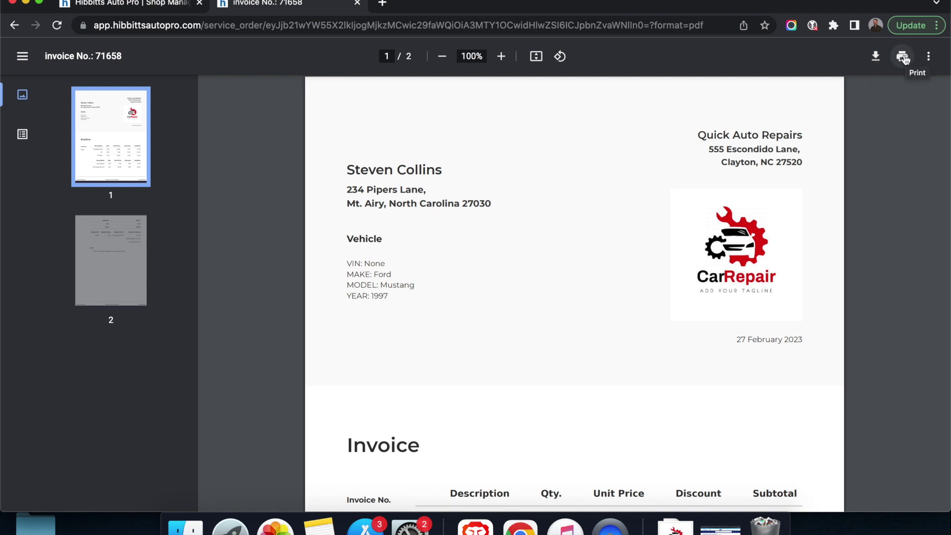
{"action": "left_click", "coordinate": [358, 4]}
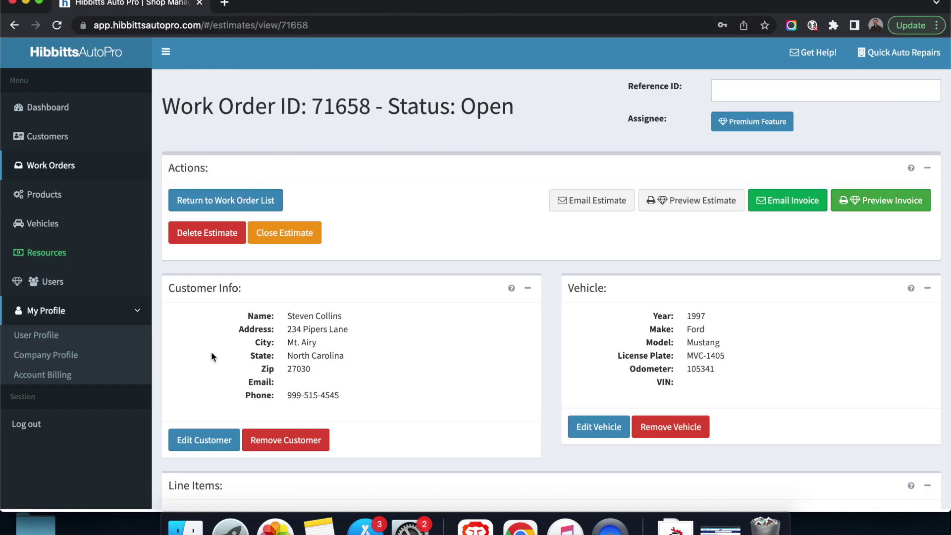